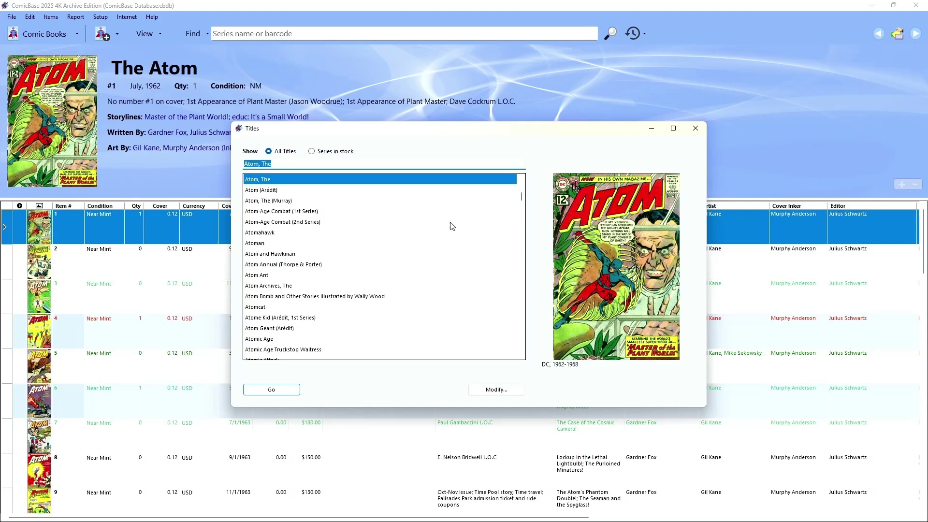
Step: Search the titles for 'fantastic four' and load Fantastic Four (Vol. 1)
{"action": "type", "text": "fan"}
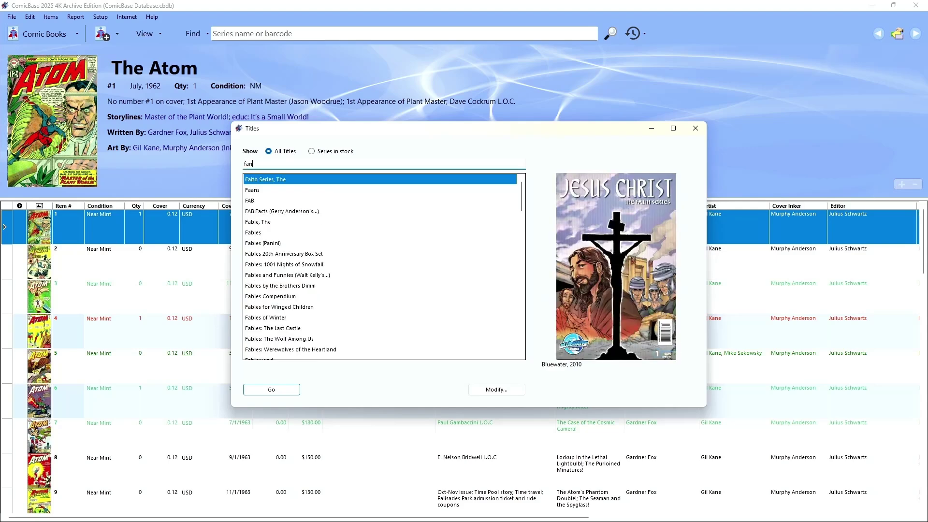
{"action": "type", "text": "tastic four"}
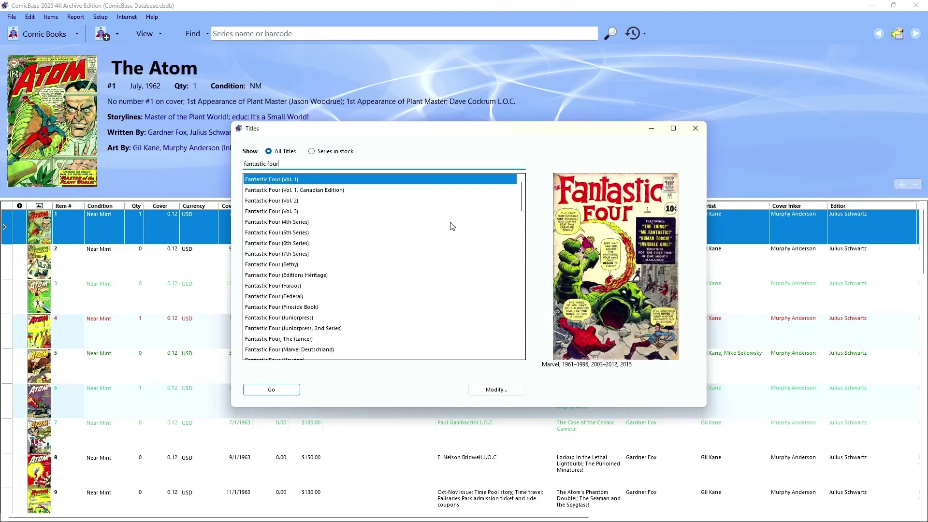
{"action": "key", "text": "Return"}
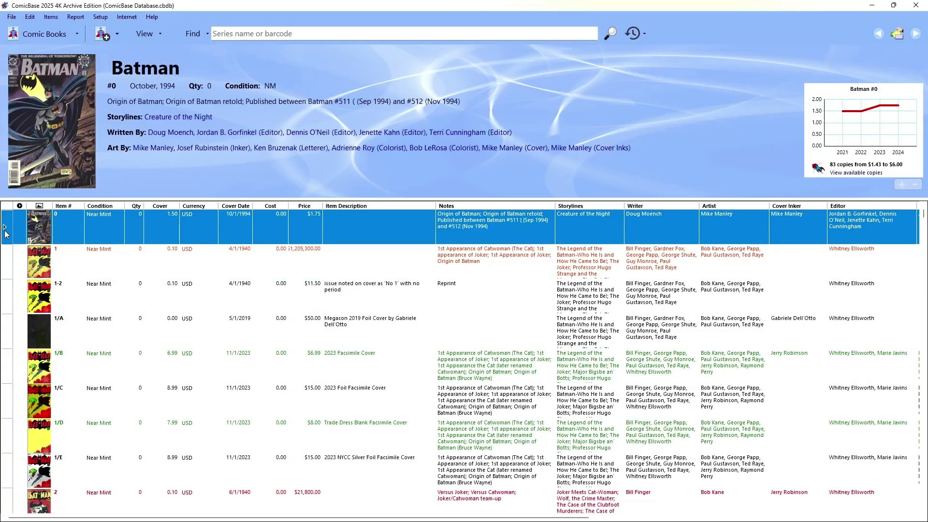
Step: Edit Batman #0 to Very Fine condition with quantity 1 and save it
{"action": "double_click", "coordinate": [6, 235]}
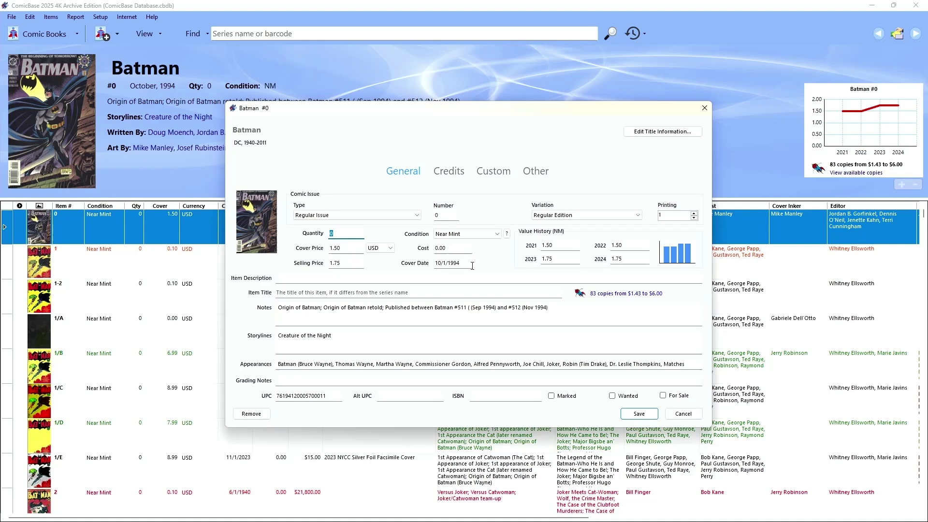
{"action": "left_click", "coordinate": [478, 236]}
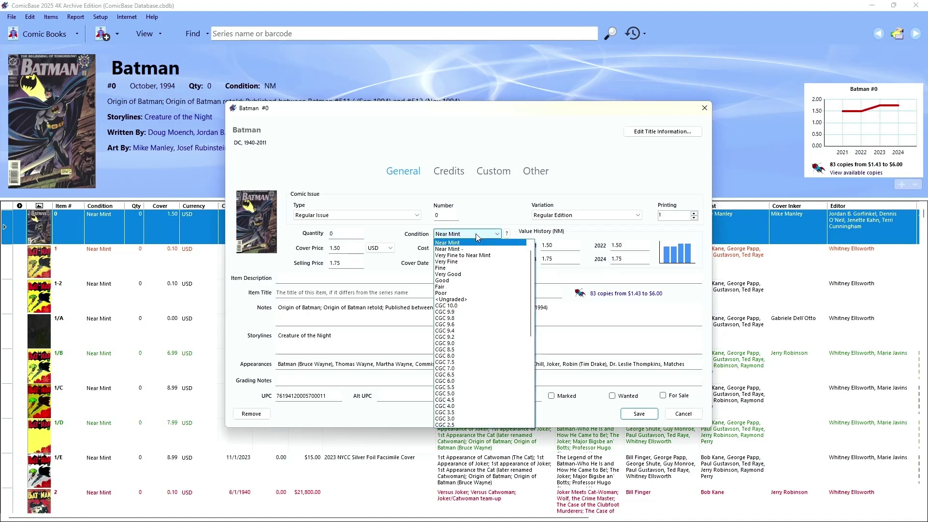
{"action": "left_click", "coordinate": [468, 261]}
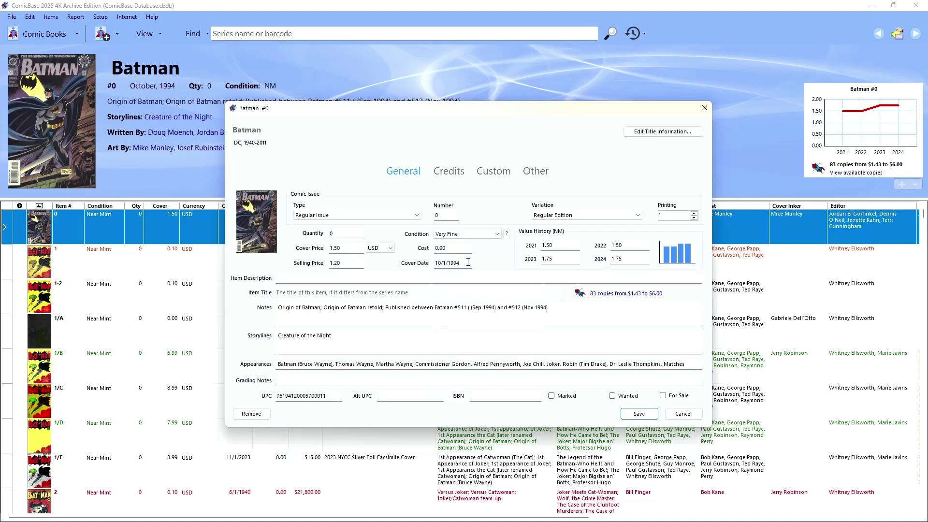
{"action": "left_click", "coordinate": [346, 235]}
{"action": "type", "text": "1"}
{"action": "left_click", "coordinate": [628, 414]}
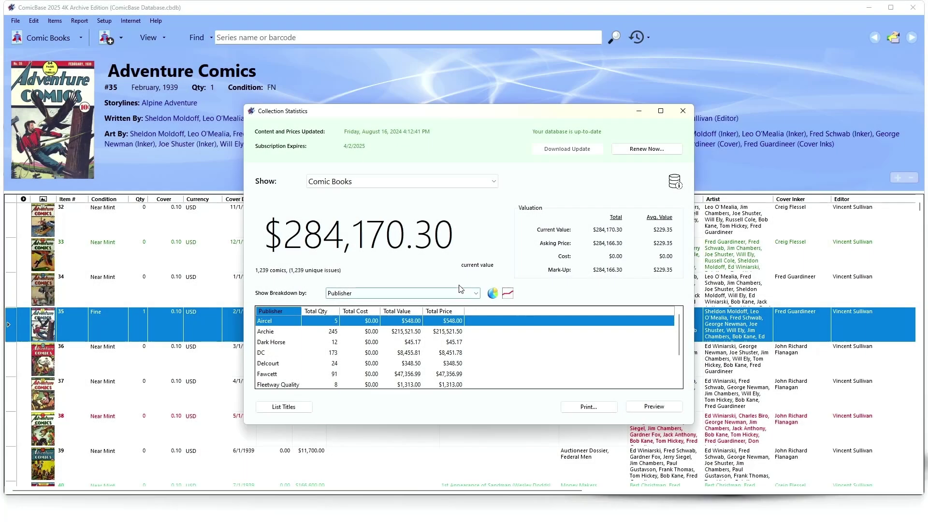
{"action": "left_click", "coordinate": [460, 293]}
{"action": "left_click", "coordinate": [459, 295]}
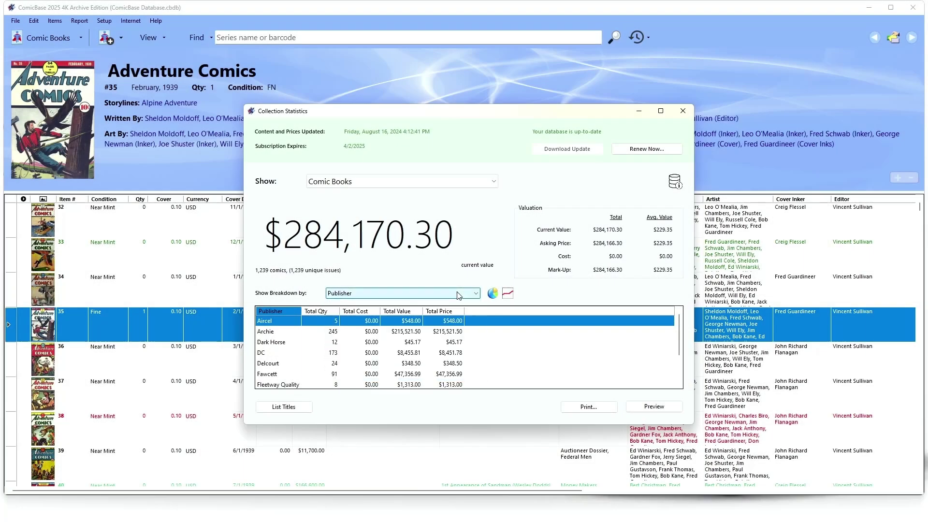
{"action": "left_click", "coordinate": [494, 294]}
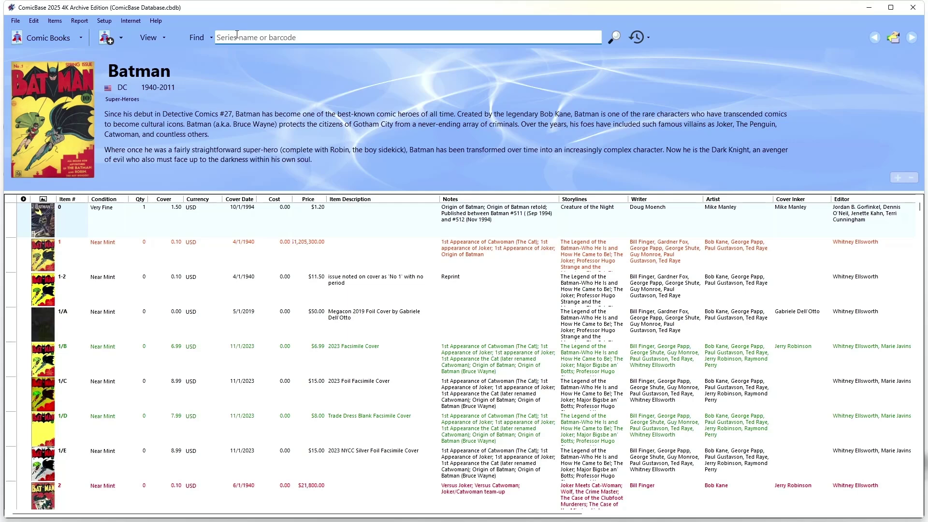
Step: Find the Beyond Real series and set issue 1/A's quantity to 1
{"action": "type", "text": "Beyon"}
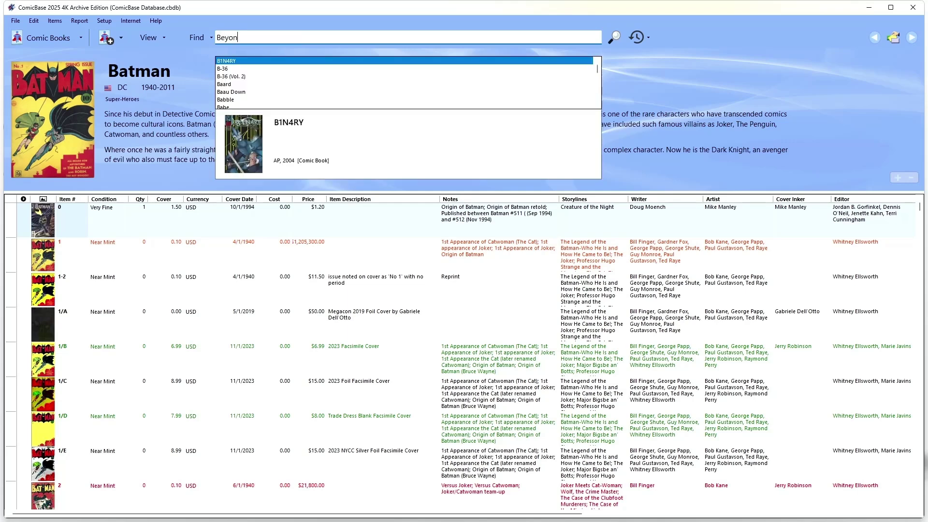
{"action": "type", "text": "d Re"}
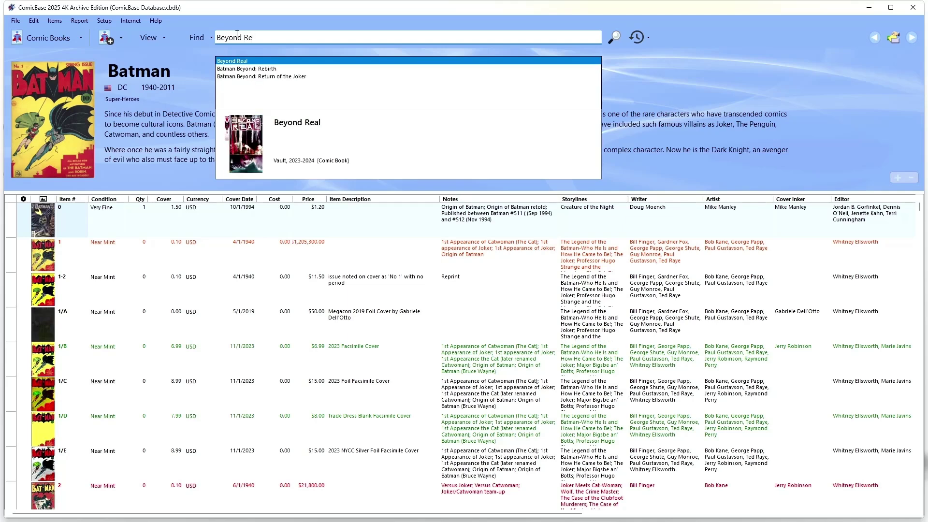
{"action": "key", "text": "Return"}
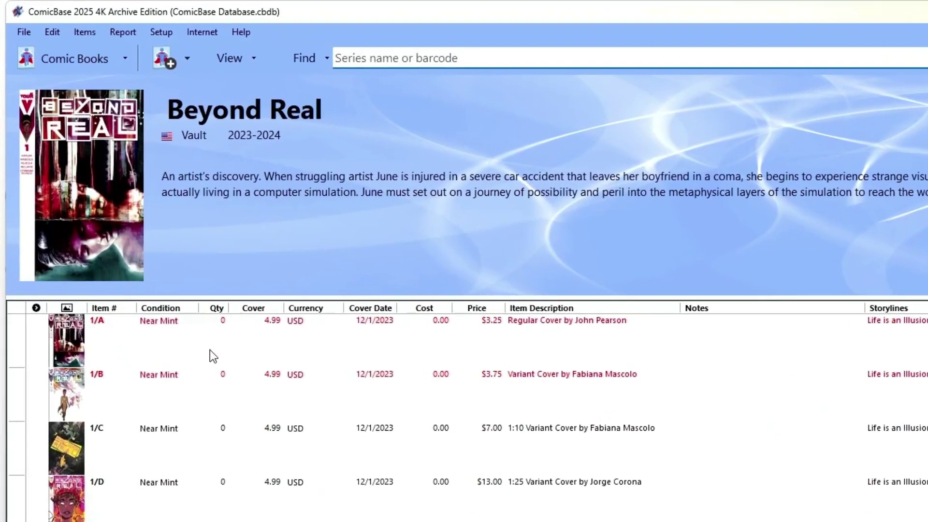
{"action": "left_click", "coordinate": [184, 306]}
{"action": "type", "text": "1"}
Step: Change issue 1/A's condition to Very Fine
{"action": "left_click", "coordinate": [180, 345]}
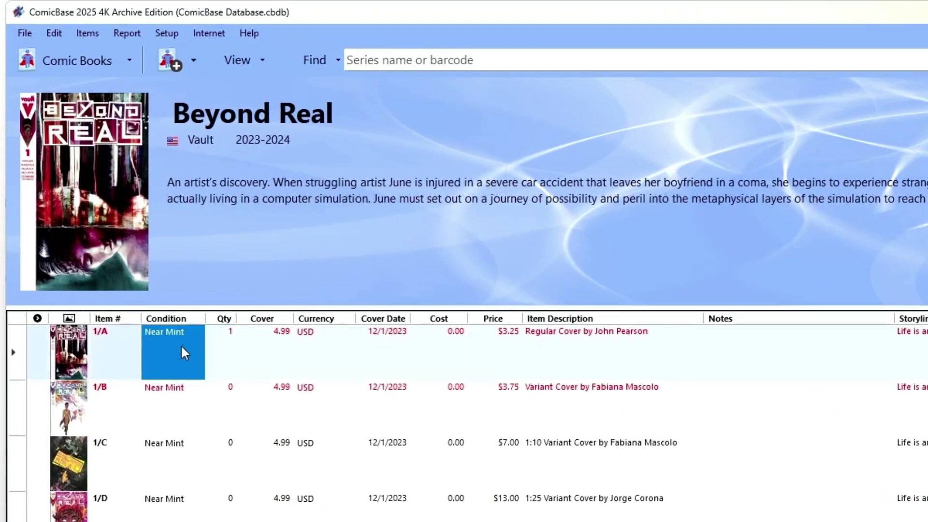
{"action": "left_click", "coordinate": [189, 336]}
{"action": "left_click", "coordinate": [197, 334]}
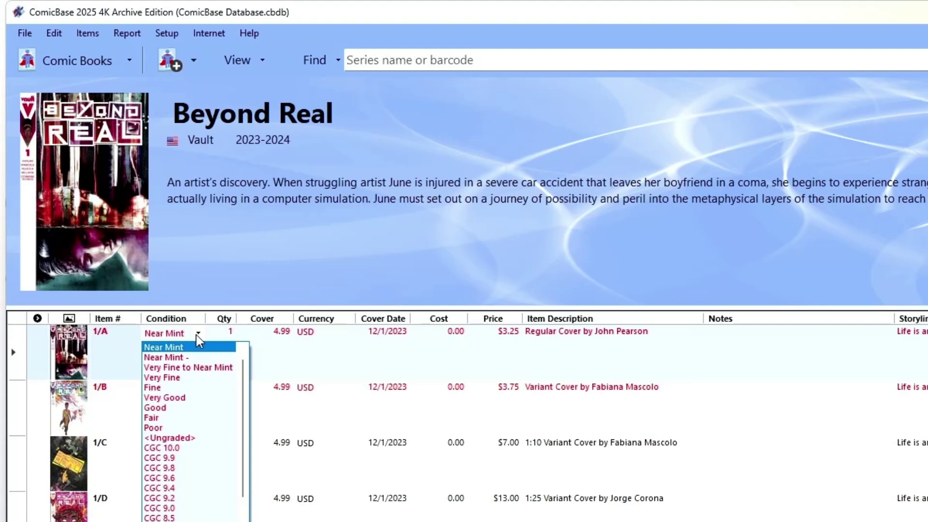
{"action": "left_click", "coordinate": [186, 377]}
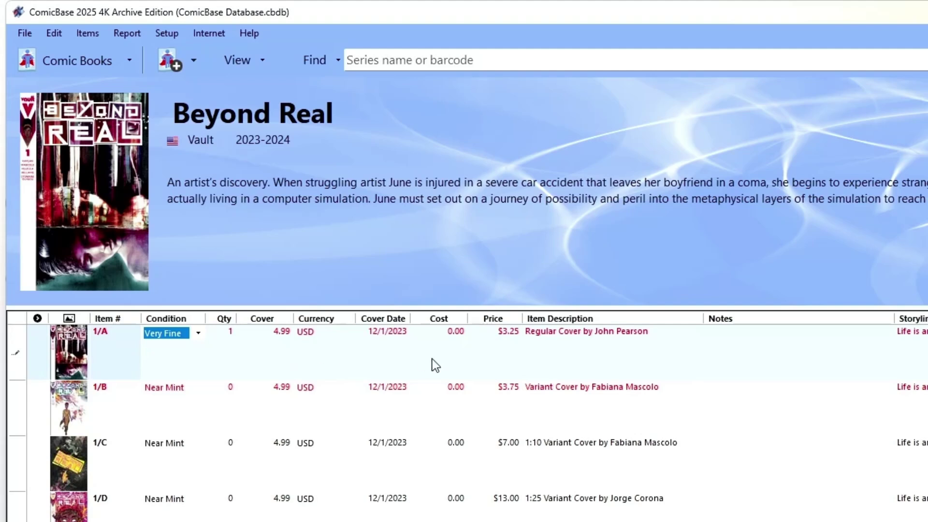
{"action": "left_click", "coordinate": [493, 355]}
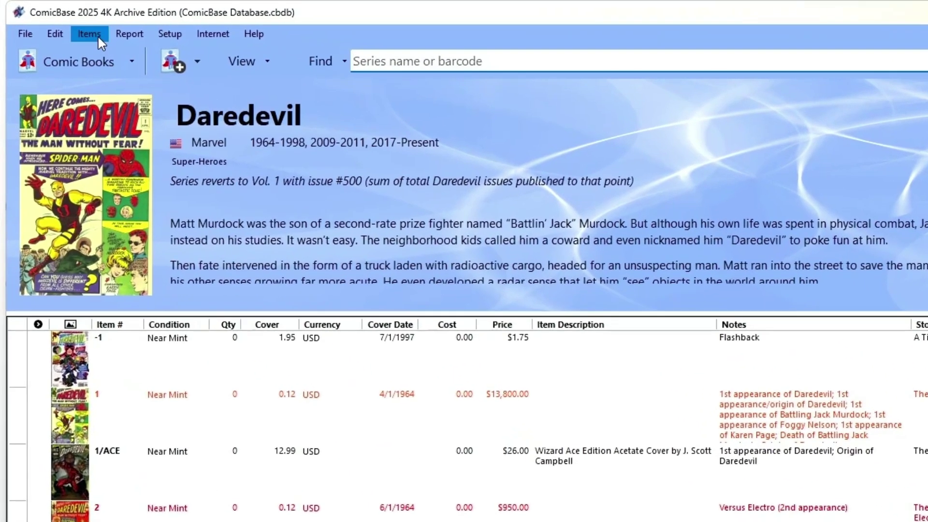
Step: Use Jump to Item to go straight to item #254
{"action": "left_click", "coordinate": [57, 21]}
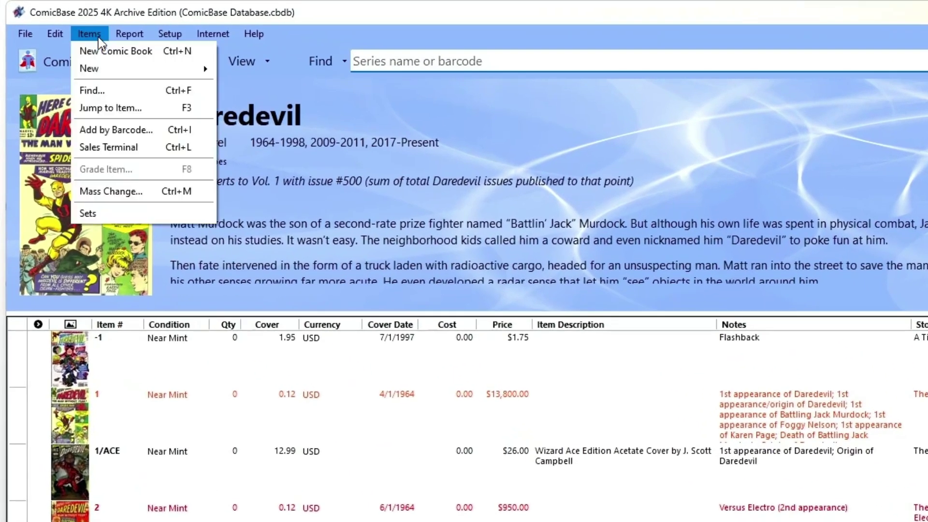
{"action": "left_click", "coordinate": [96, 110]}
{"action": "type", "text": "2"}
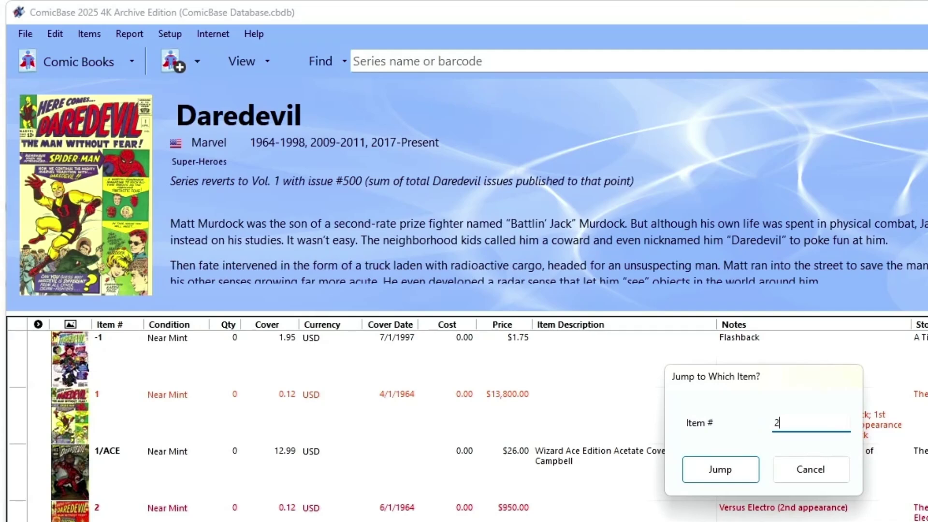
{"action": "type", "text": "54"}
{"action": "key", "text": "Return"}
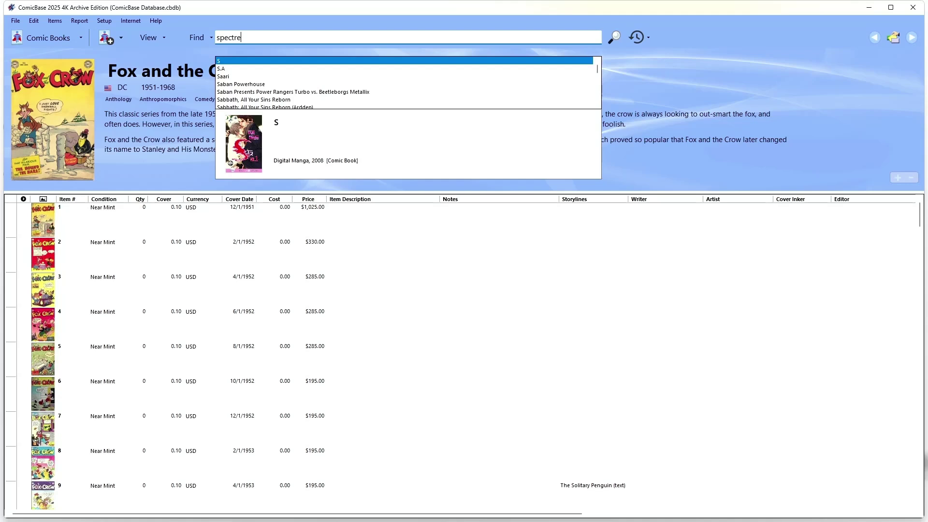
Step: Open The Spectre (1st Series) #3 and set quantity 1, condition Very Fine
{"action": "key", "text": "Return"}
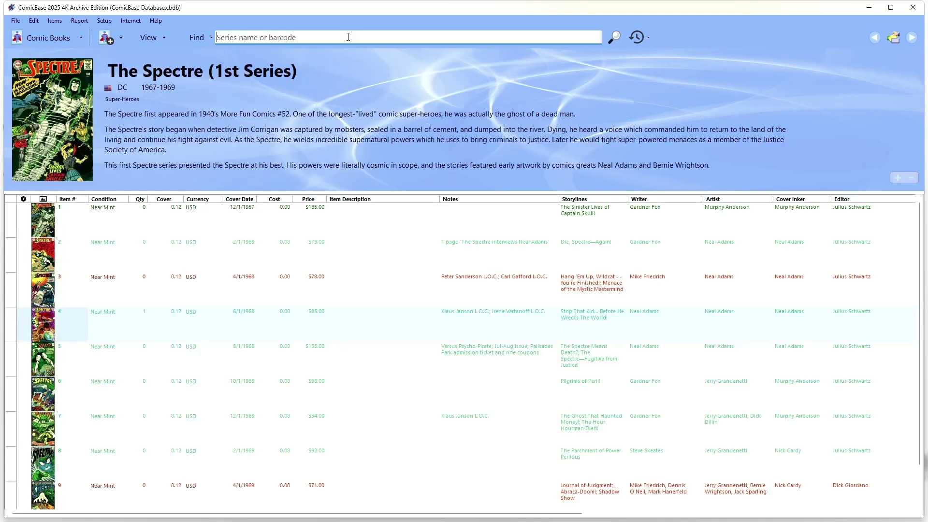
{"action": "left_click", "coordinate": [13, 293]}
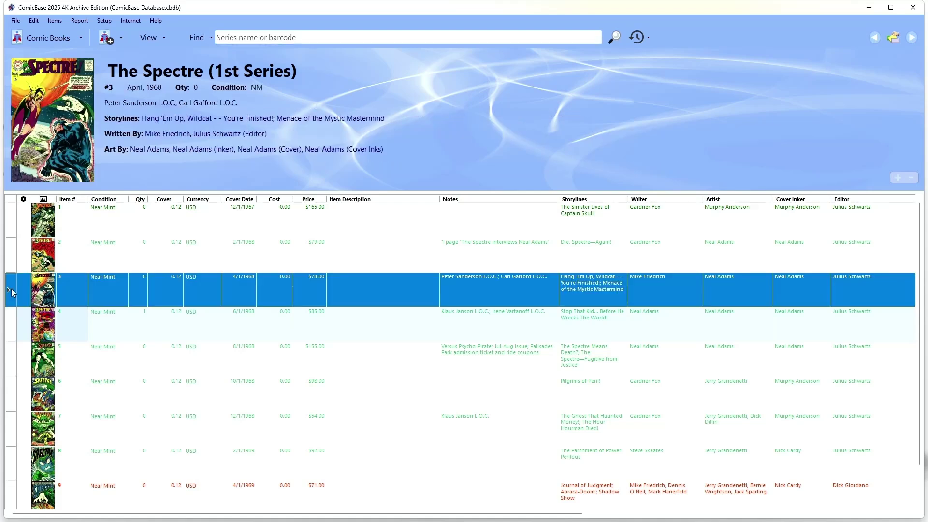
{"action": "double_click", "coordinate": [13, 293]}
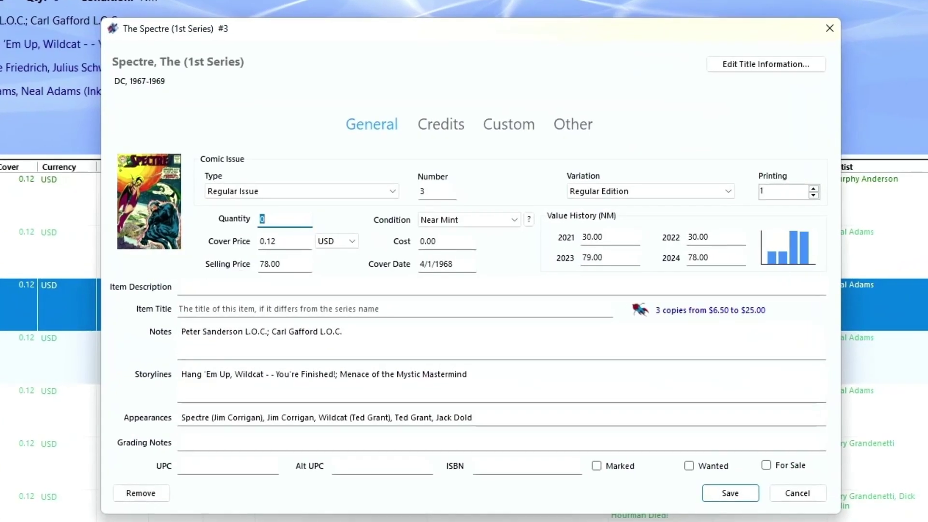
{"action": "type", "text": "1"}
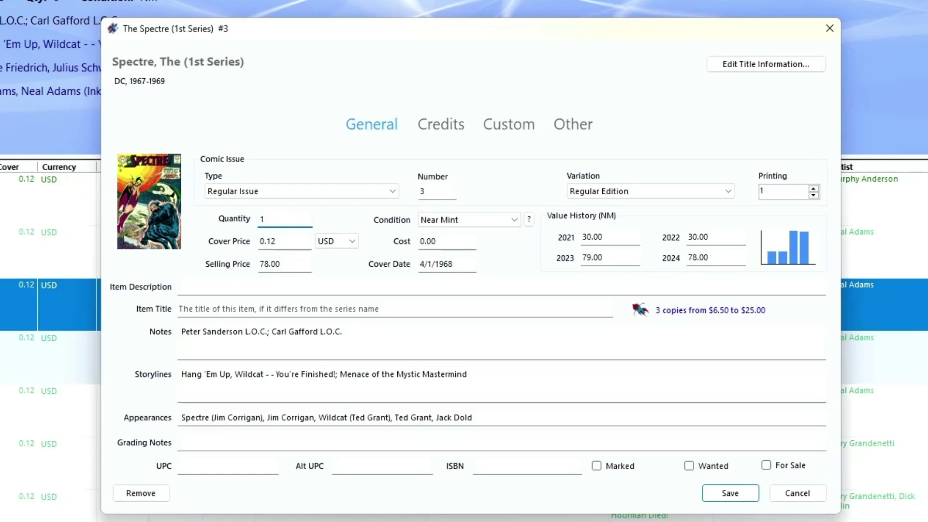
{"action": "left_click", "coordinate": [517, 219]}
{"action": "left_click", "coordinate": [489, 261]}
Step: Add the grading note 'Slight corner crease (color-breaking)' and save issue #3
{"action": "left_click", "coordinate": [261, 437]}
{"action": "type", "text": "Slight corner creas"}
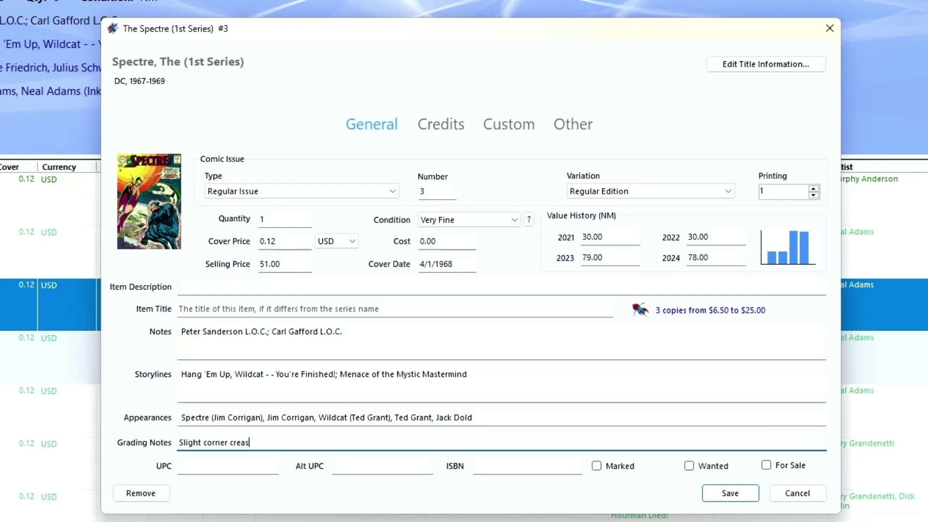
{"action": "type", "text": "e (color-breaking)"}
{"action": "left_click", "coordinate": [618, 325]}
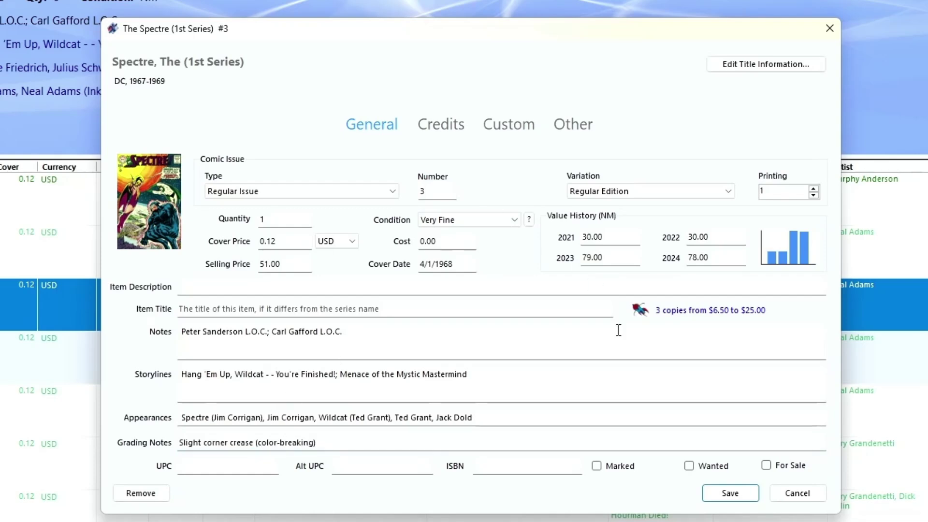
{"action": "left_click", "coordinate": [745, 501]}
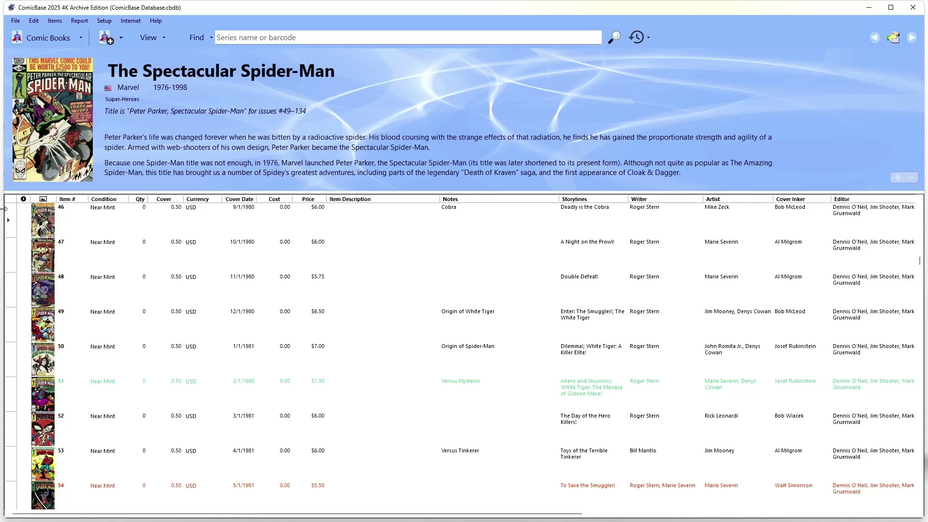
Step: Add copies with the plus key to Spectacular Spider-Man issues 46–49, 50–52, then 46–51
{"action": "left_click_drag", "start_coordinate": [8, 216], "coordinate": [12, 493]}
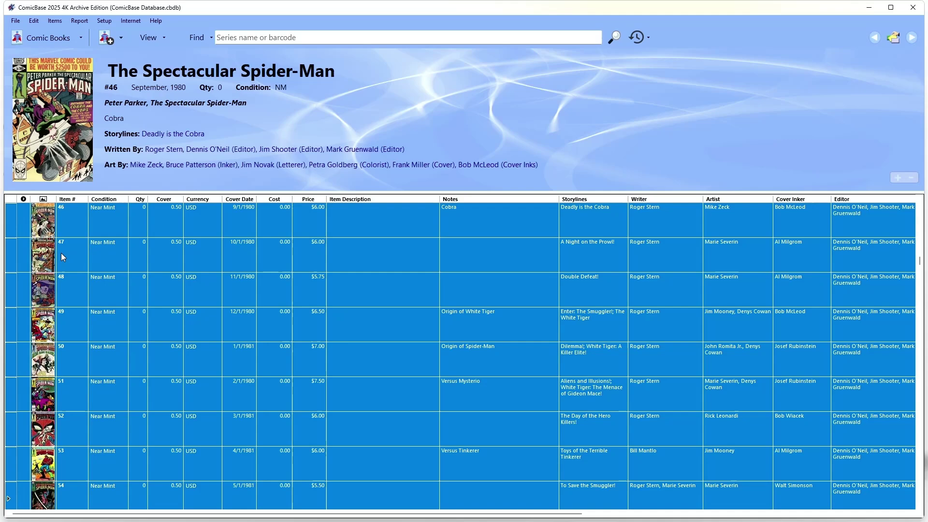
{"action": "left_click_drag", "start_coordinate": [13, 234], "coordinate": [19, 307]}
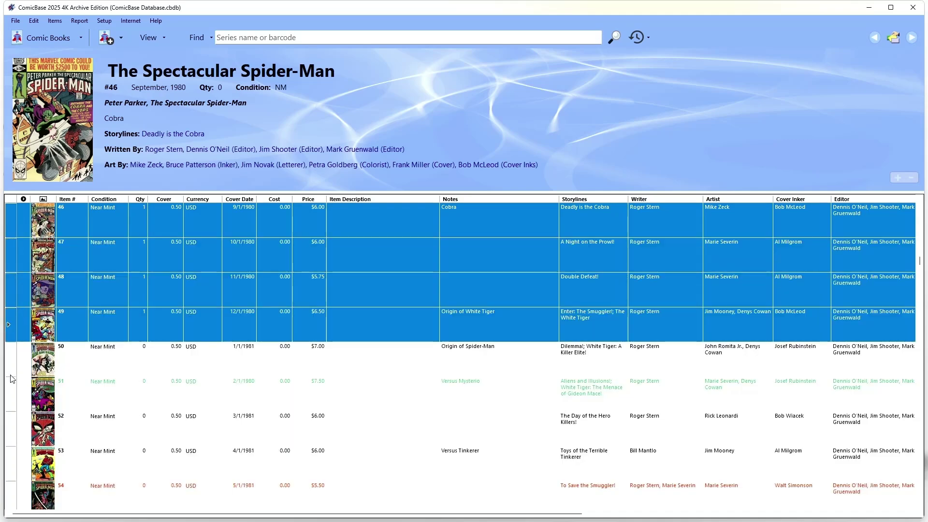
{"action": "key", "text": "plus"}
{"action": "left_click_drag", "start_coordinate": [9, 375], "coordinate": [8, 435]}
{"action": "key", "text": "plus"}
{"action": "key", "text": "plus"}
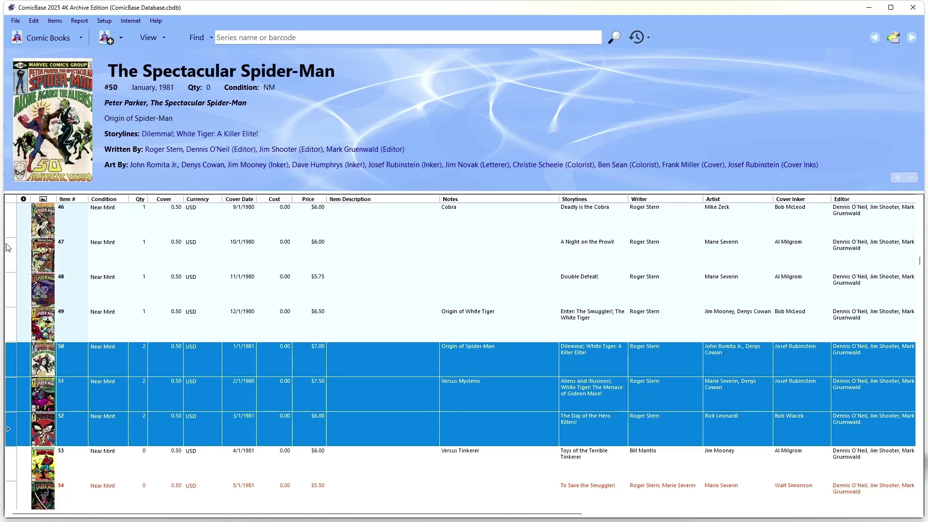
{"action": "left_click_drag", "start_coordinate": [10, 234], "coordinate": [2, 407]}
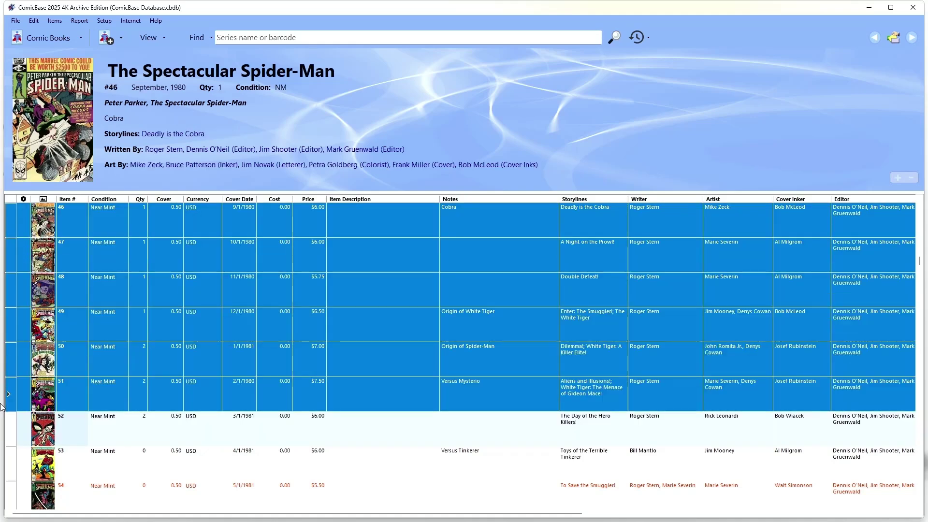
{"action": "key", "text": "plus"}
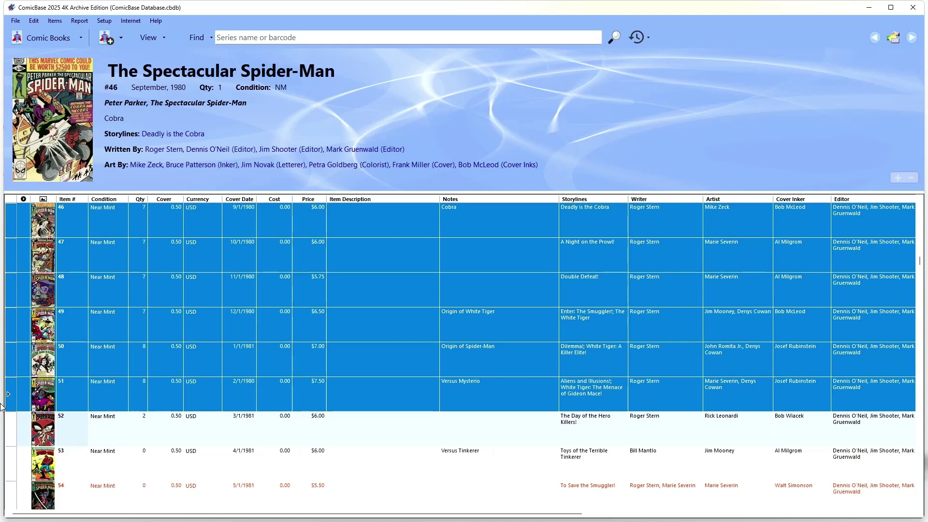
Step: Select issues #46–54 as a Shift range, then #47–50 plus #52–54, then everything
{"action": "left_click", "coordinate": [13, 232]}
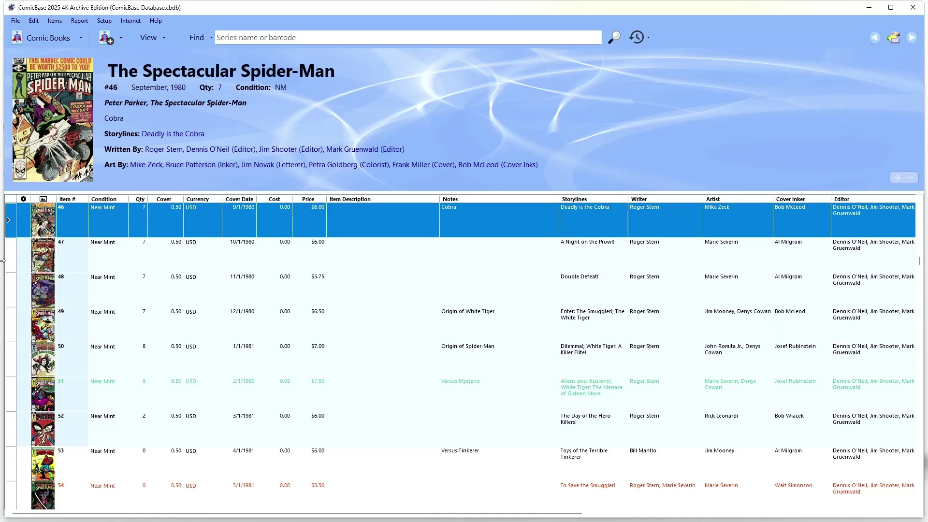
{"action": "key", "text": "shift"}
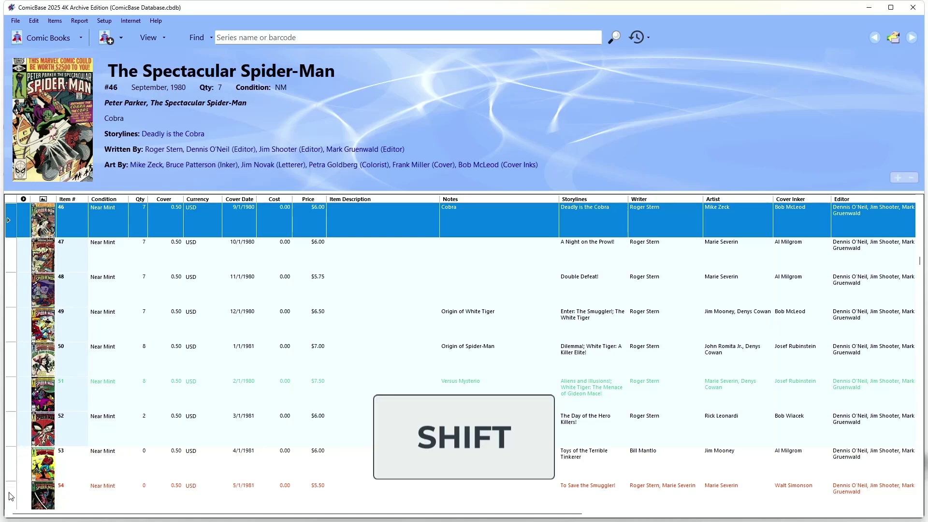
{"action": "left_click", "coordinate": [10, 497], "text": "shift"}
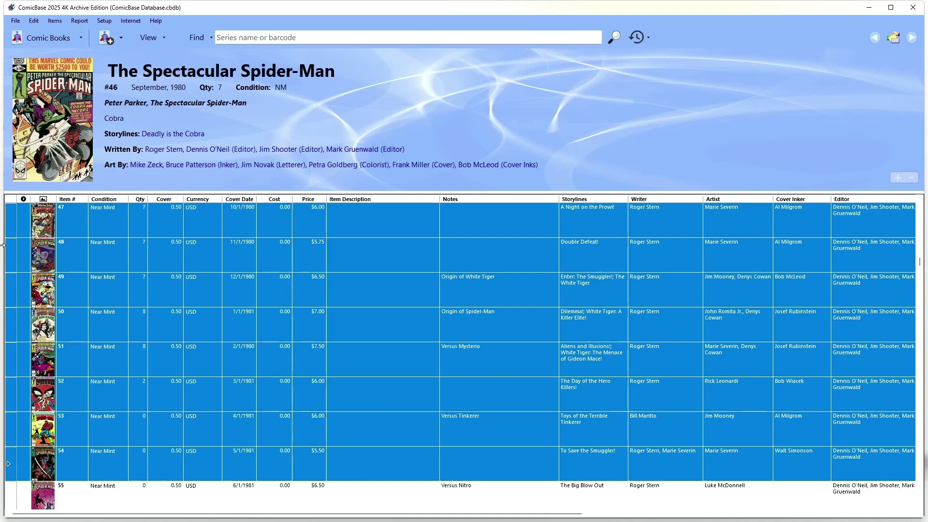
{"action": "key", "text": "ctrl"}
{"action": "left_click", "coordinate": [11, 227]}
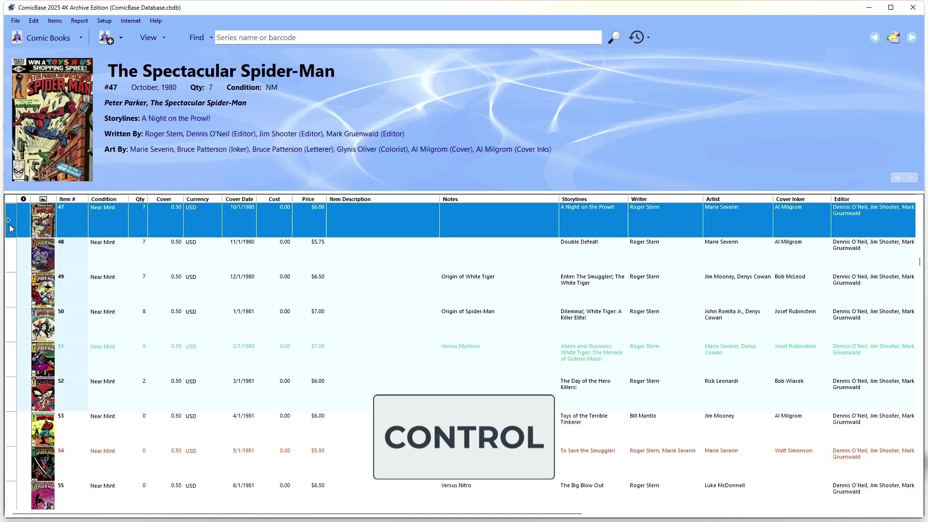
{"action": "left_click_drag", "start_coordinate": [11, 228], "coordinate": [7, 322]}
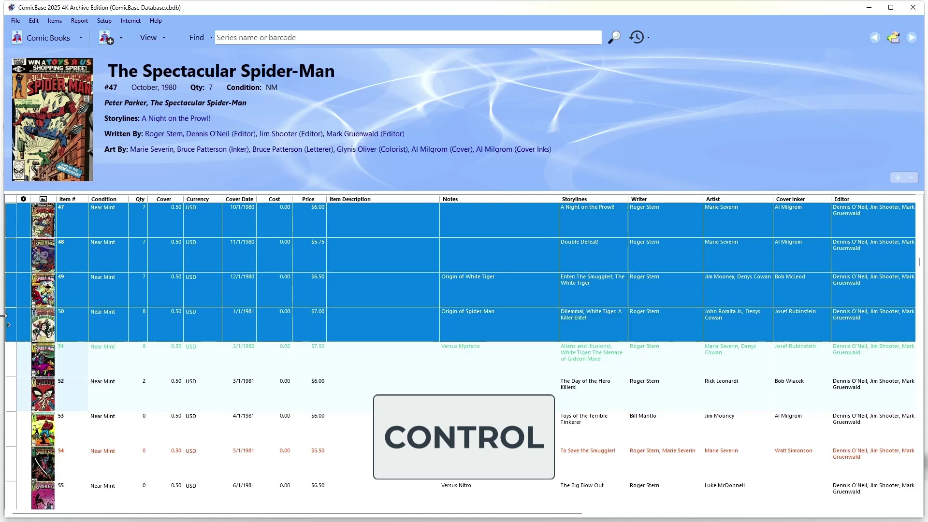
{"action": "left_click_drag", "start_coordinate": [12, 389], "coordinate": [15, 456]}
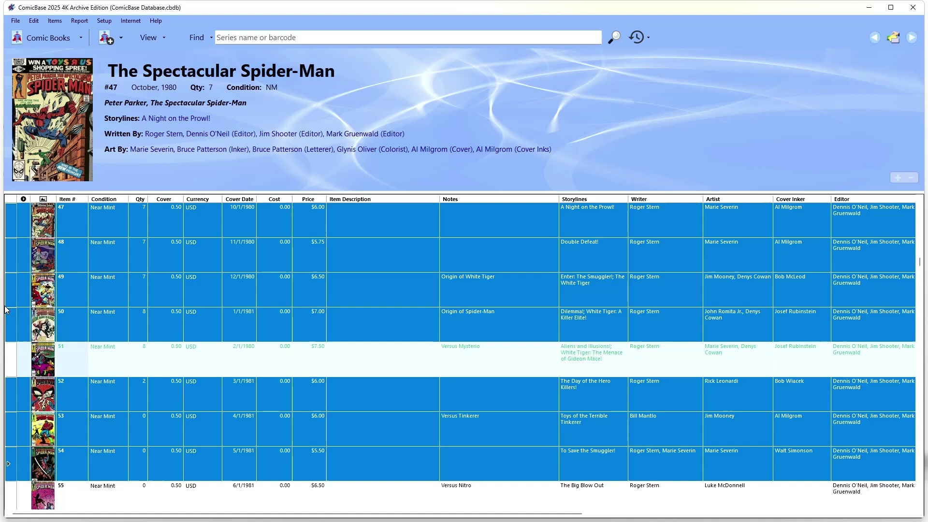
{"action": "key", "text": "ctrl+a"}
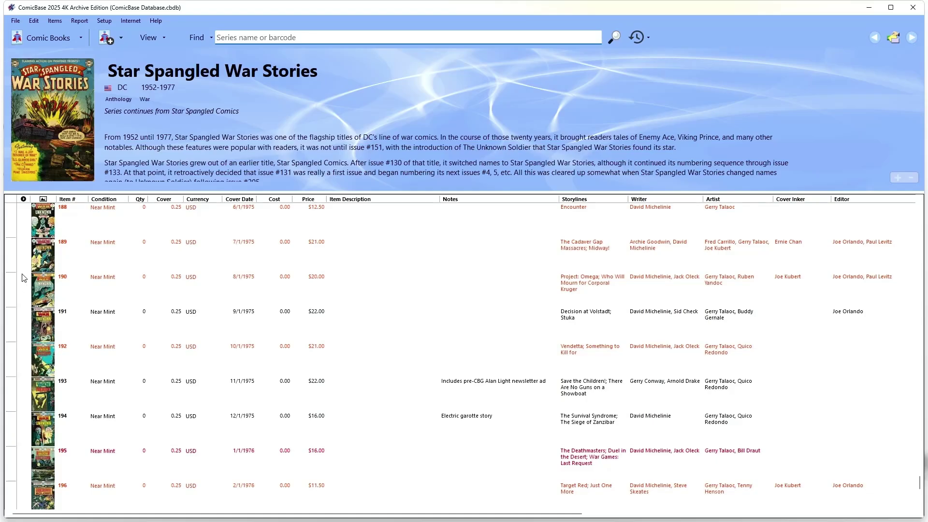
Step: Select issues #188–191 and #193–195 and Quick Change their Qty In Stock to 1
{"action": "left_click_drag", "start_coordinate": [12, 228], "coordinate": [36, 362]}
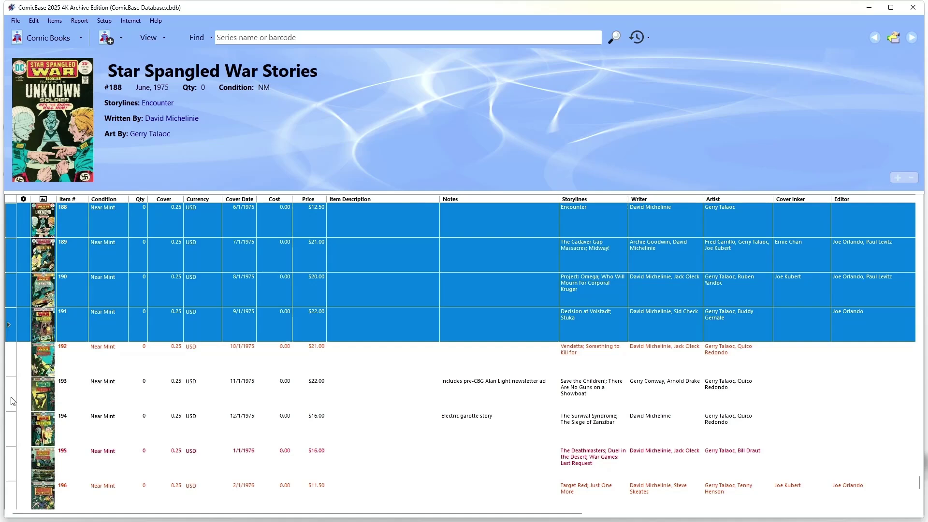
{"action": "left_click_drag", "start_coordinate": [13, 401], "coordinate": [14, 462]}
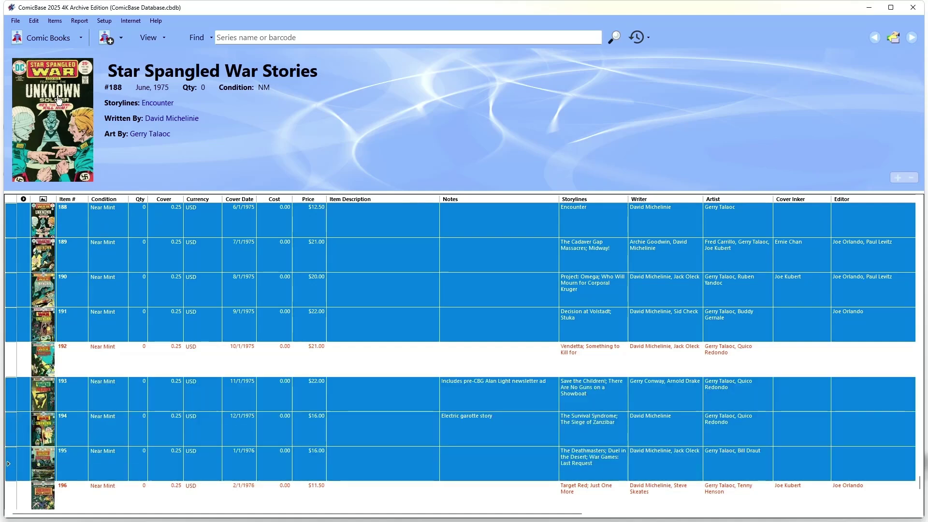
{"action": "left_click", "coordinate": [33, 20]}
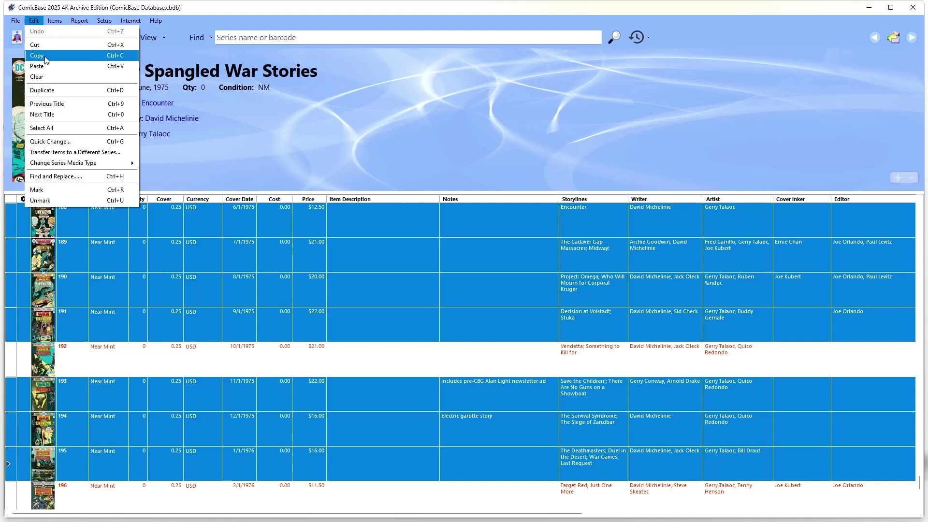
{"action": "left_click", "coordinate": [48, 141]}
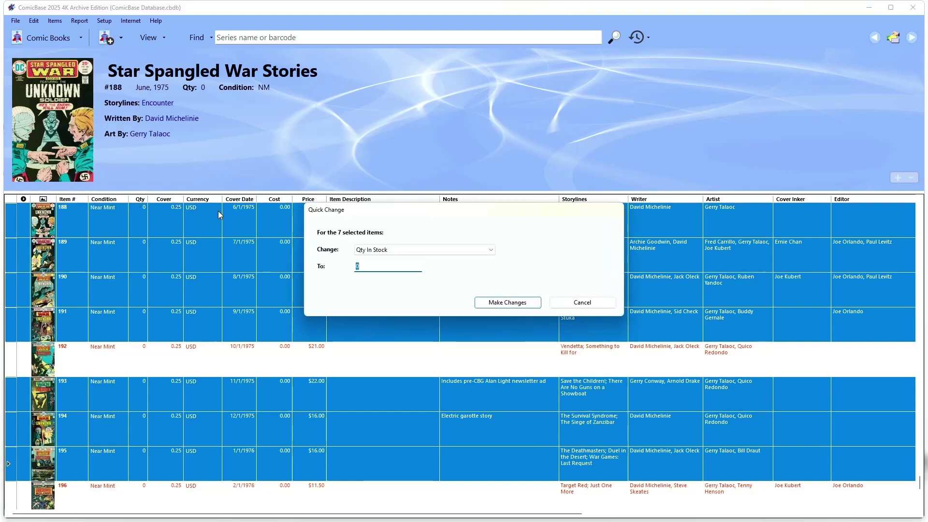
{"action": "type", "text": "1"}
{"action": "left_click", "coordinate": [496, 303]}
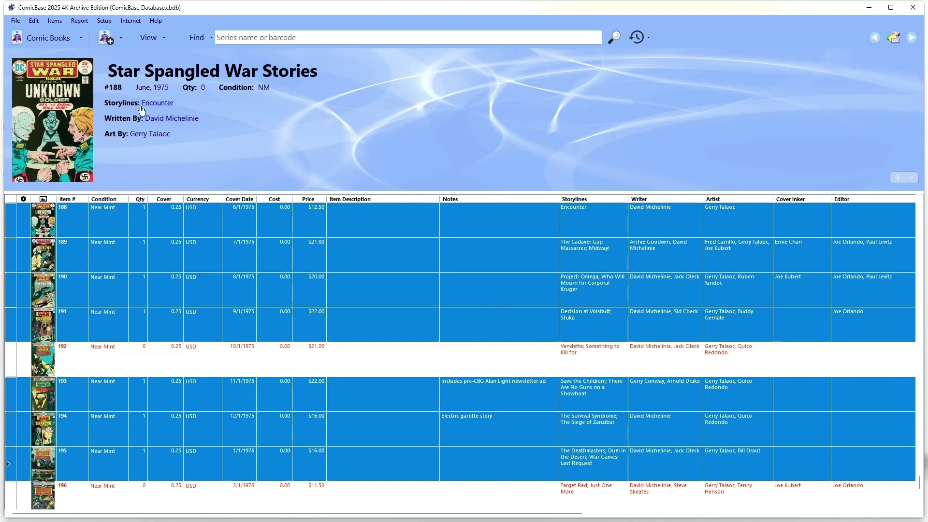
Step: Quick Change the Cost of the same seven issues to 1.00
{"action": "key", "text": "ctrl+q"}
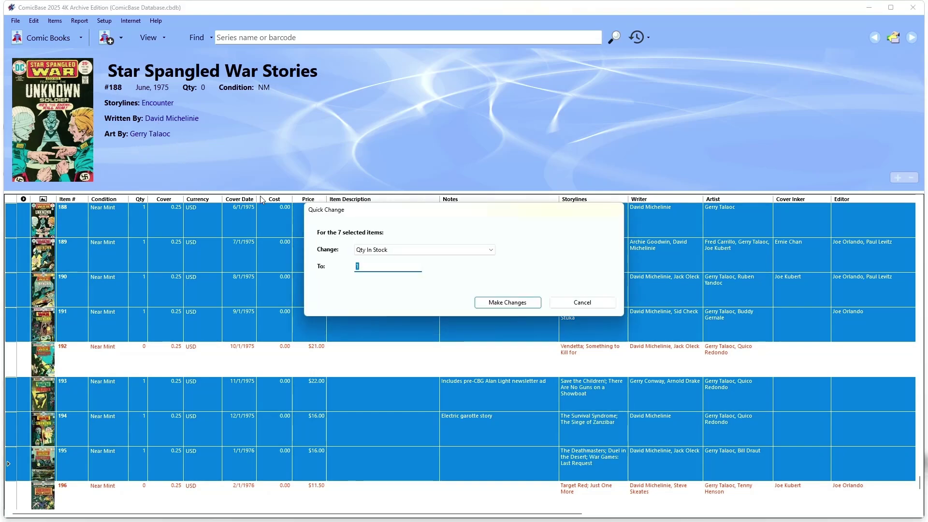
{"action": "left_click", "coordinate": [376, 253]}
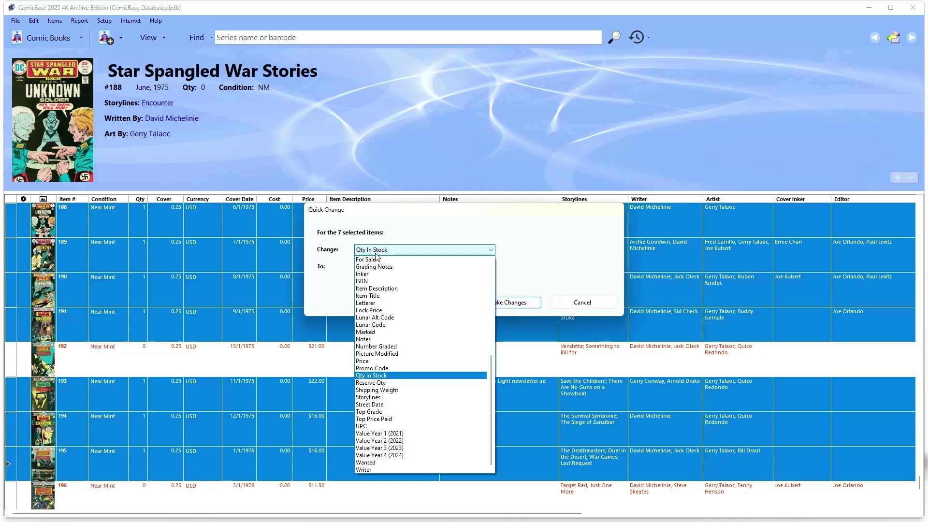
{"action": "scroll", "coordinate": [410, 330], "scroll_direction": "up", "scroll_amount": 5}
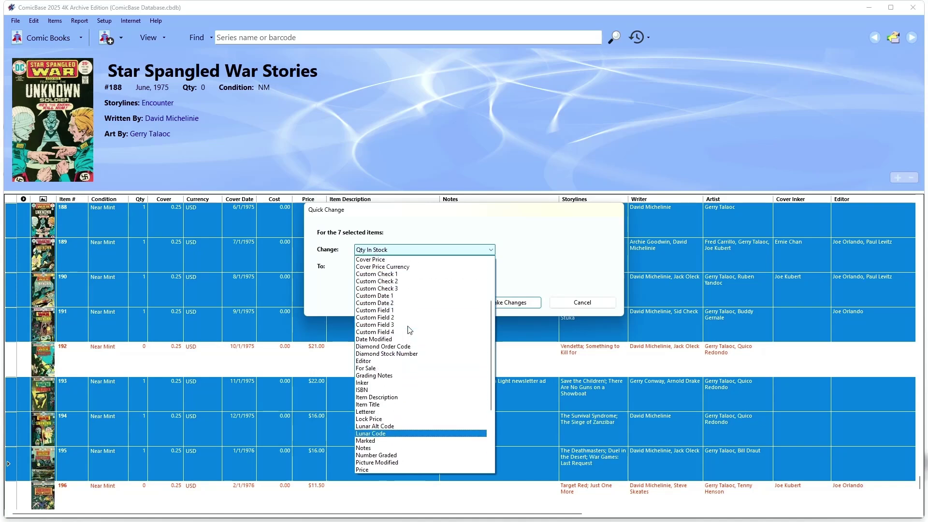
{"action": "scroll", "coordinate": [410, 330], "scroll_direction": "up", "scroll_amount": 3}
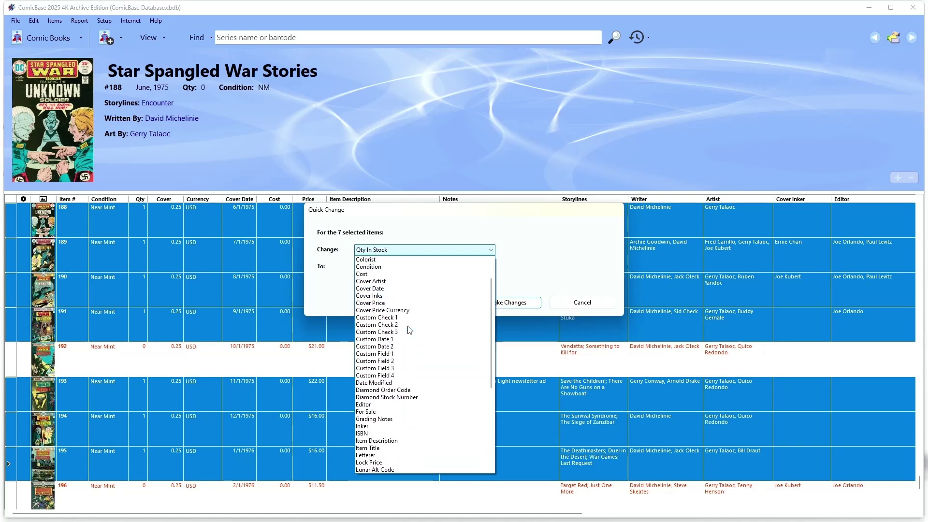
{"action": "left_click", "coordinate": [385, 278]}
{"action": "left_click", "coordinate": [374, 267]}
{"action": "type", "text": "1"}
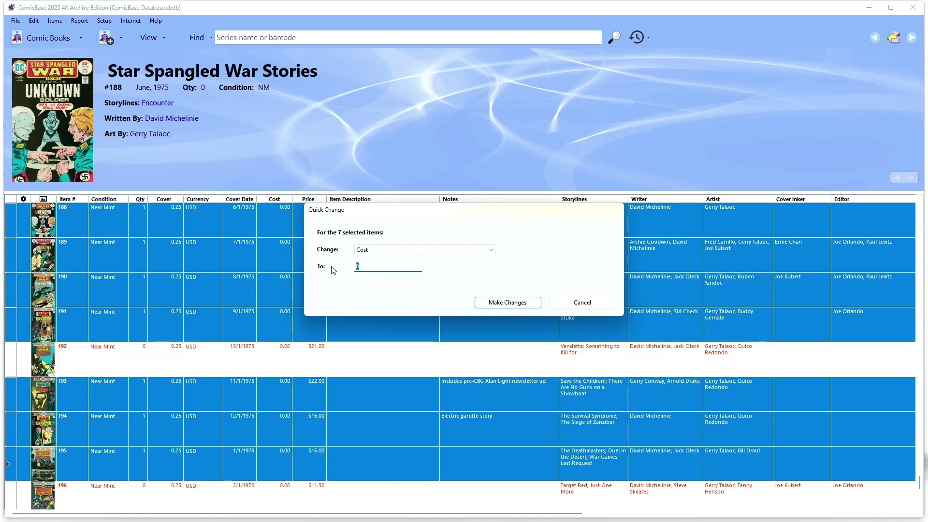
{"action": "left_click", "coordinate": [500, 304]}
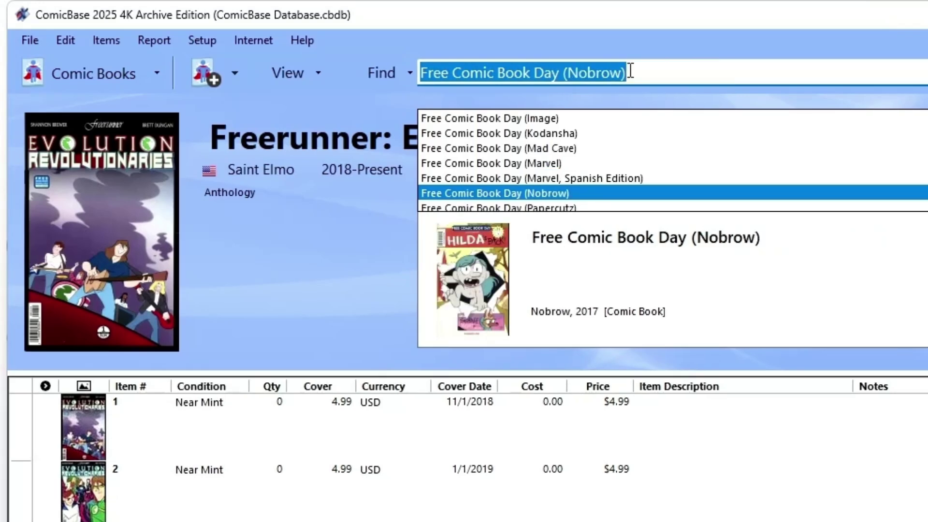
{"action": "key", "text": "Up"}
{"action": "key", "text": "Up"}
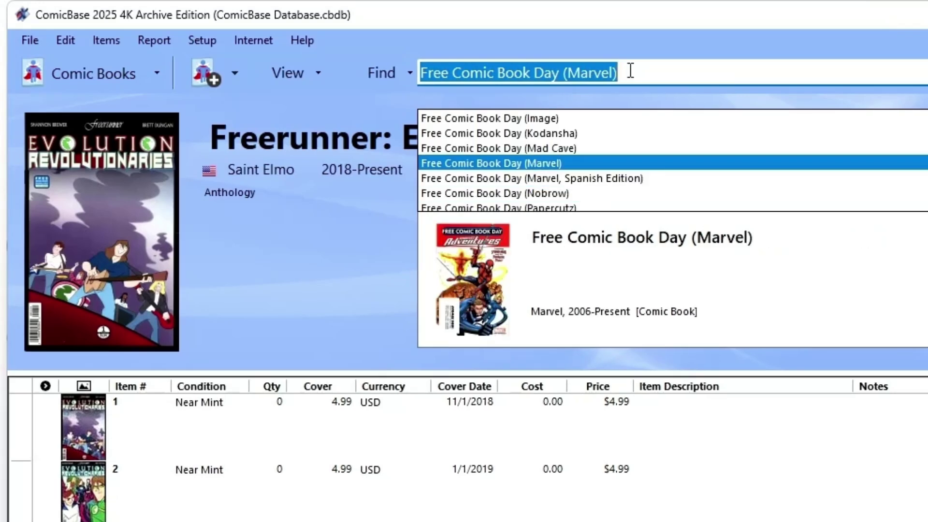
{"action": "key", "text": "Escape"}
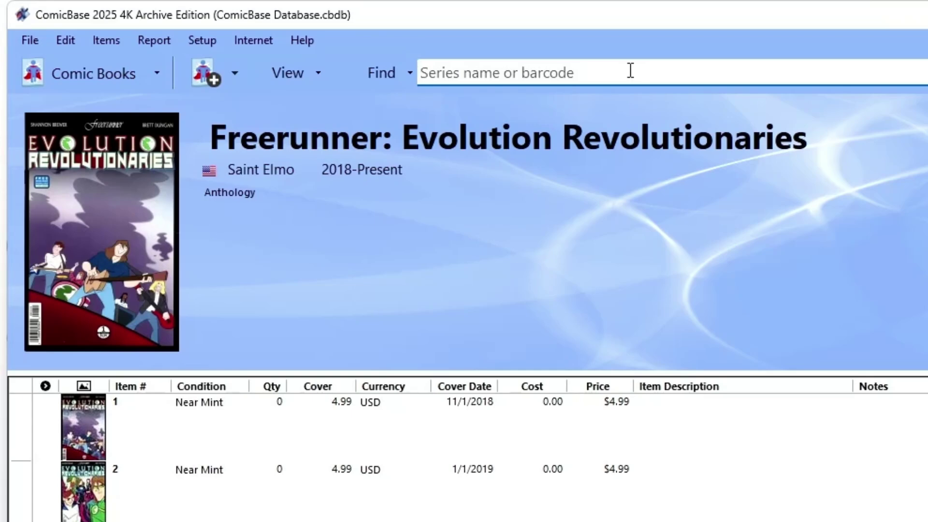
{"action": "type", "text": "75960628479523511"}
{"action": "key", "text": "Return"}
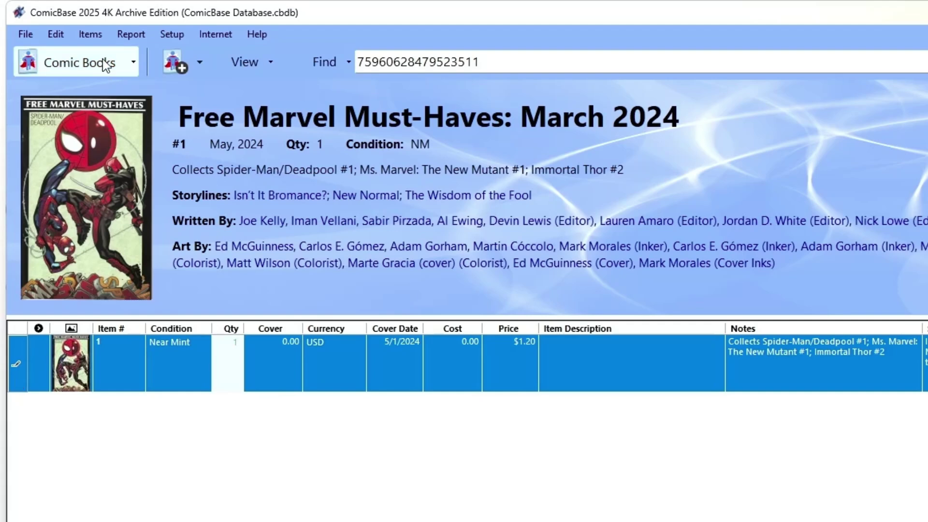
Step: In Add by Barcode, enter barcodes for Barda, Phoenix, Mad (2nd Series) and Beyond Real
{"action": "left_click", "coordinate": [102, 44]}
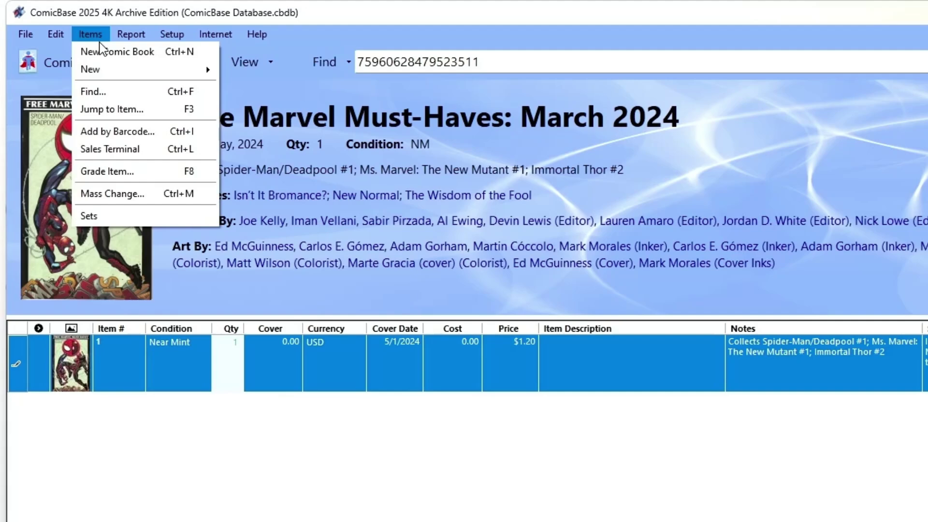
{"action": "left_click", "coordinate": [112, 128]}
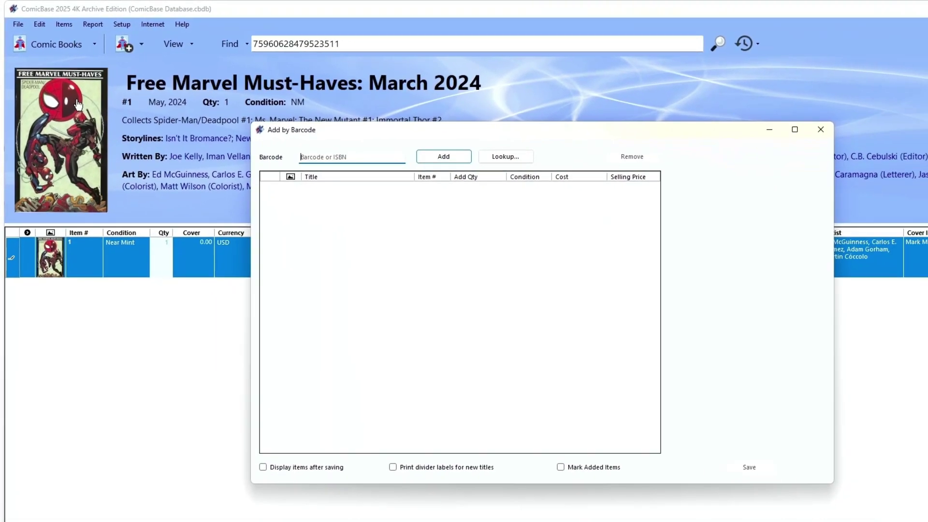
{"action": "key", "text": "Return"}
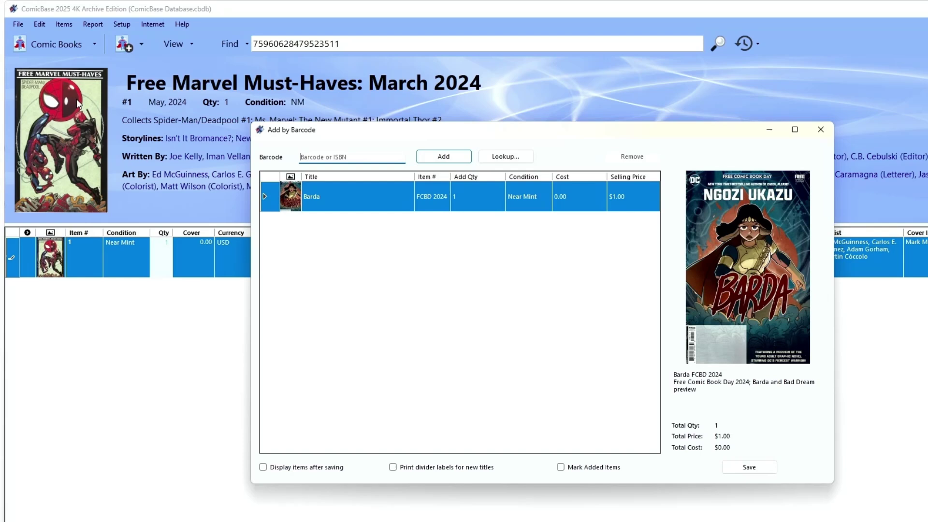
{"action": "key", "text": "Return"}
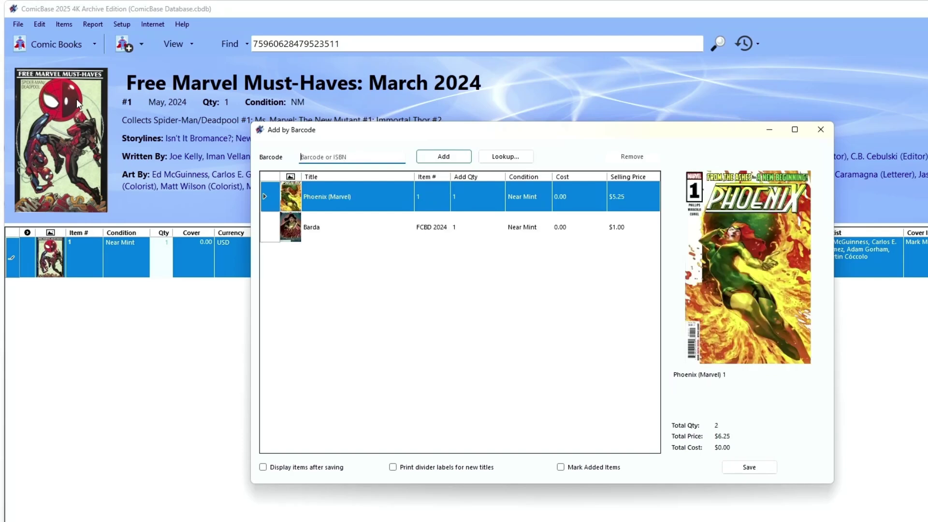
{"action": "key", "text": "Return"}
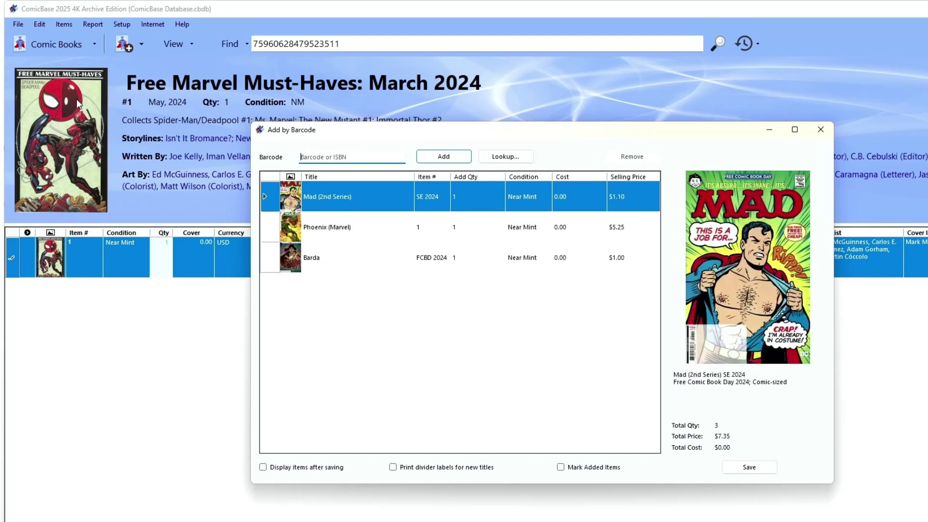
{"action": "type", "text": "82771402879101111"}
{"action": "key", "text": "Return"}
Step: Enter the last two barcodes, enable Display items after saving, and save all six
{"action": "type", "text": "82771401931200111"}
{"action": "key", "text": "Return"}
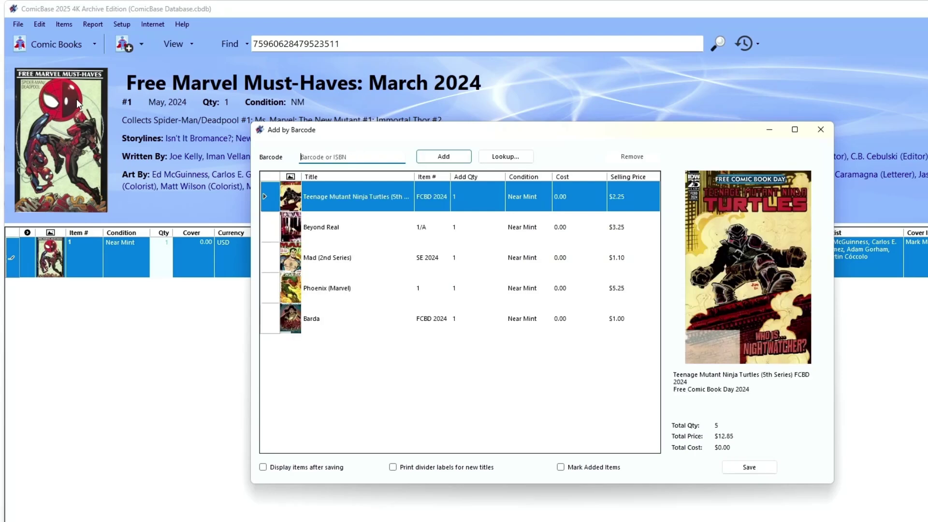
{"action": "type", "text": "75960628479524711"}
{"action": "key", "text": "Return"}
{"action": "left_click", "coordinate": [336, 419]}
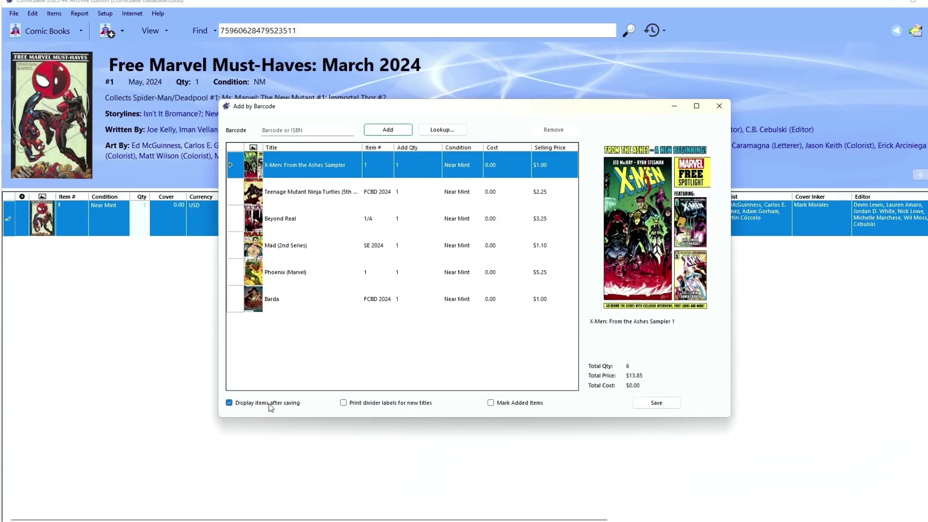
{"action": "left_click", "coordinate": [881, 424]}
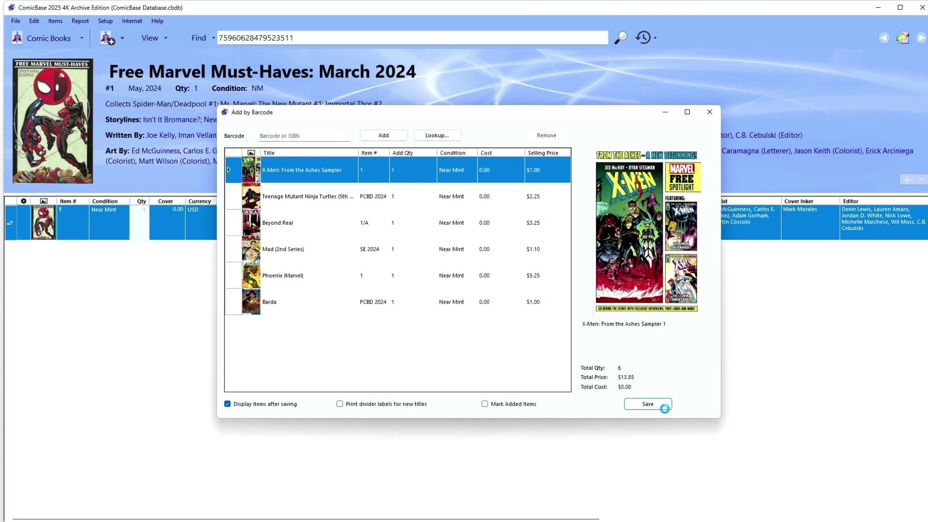
Step: Set up and preview an identification label for the X-Men: From the Ashes Sampler
{"action": "right_click", "coordinate": [111, 257]}
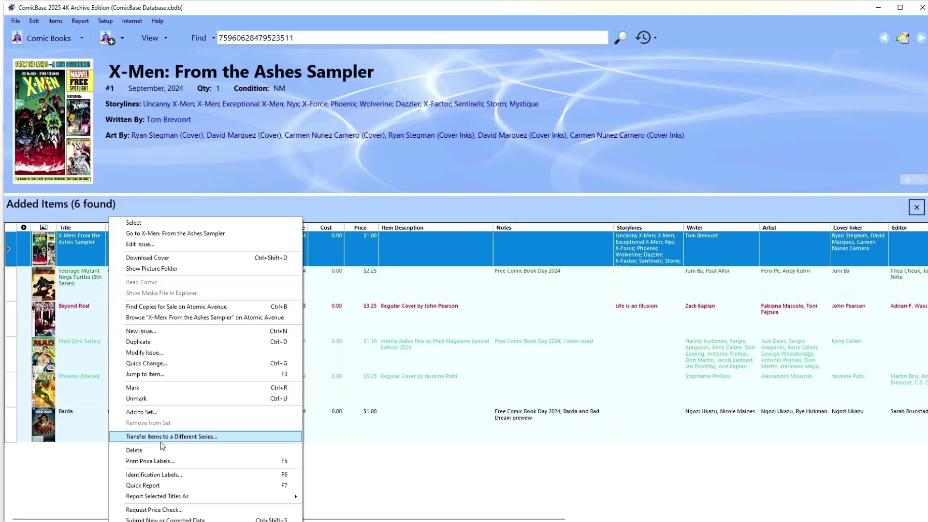
{"action": "left_click", "coordinate": [153, 475]}
{"action": "left_click", "coordinate": [570, 410]}
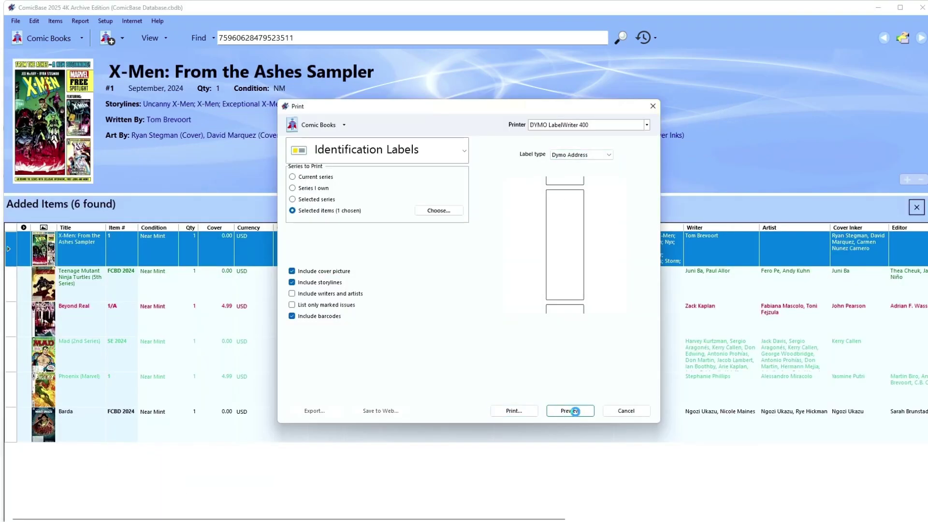